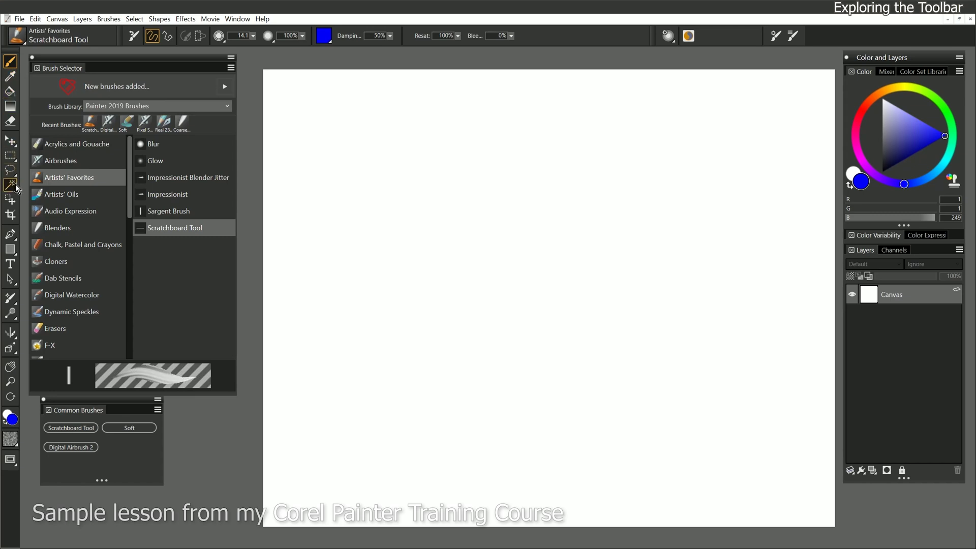
Close the Brush Selector panel and drag the Common Brushes panel down to the bottom-left.
click(32, 57)
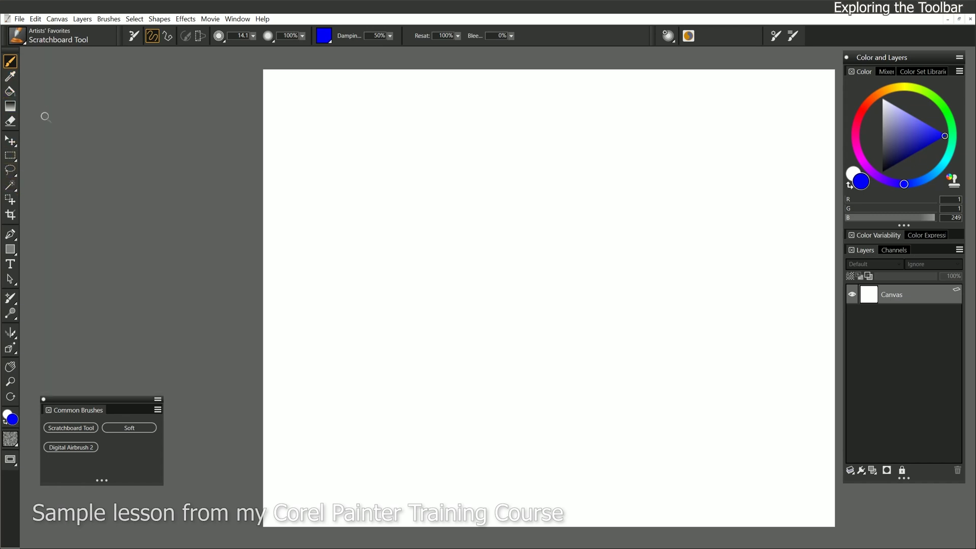
drag(93, 399, 76, 454)
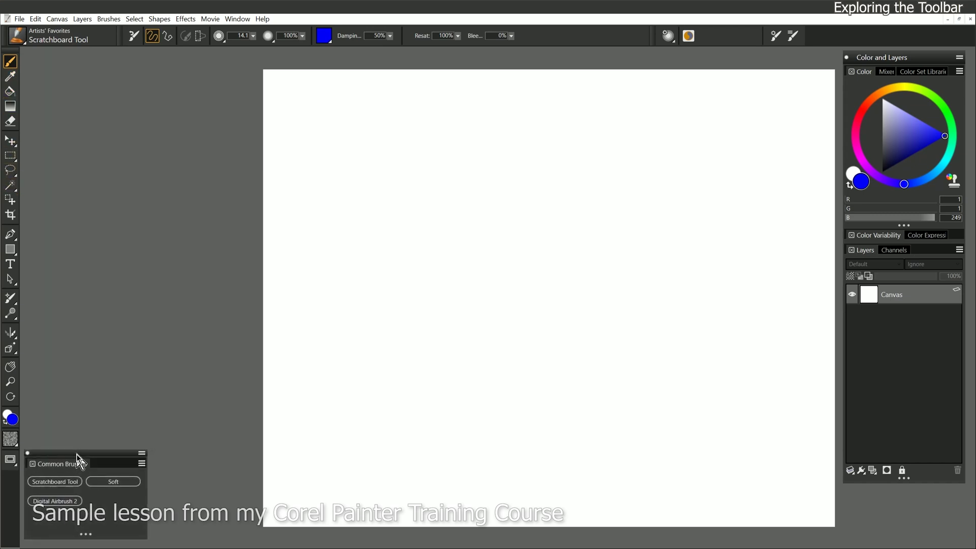
click(12, 65)
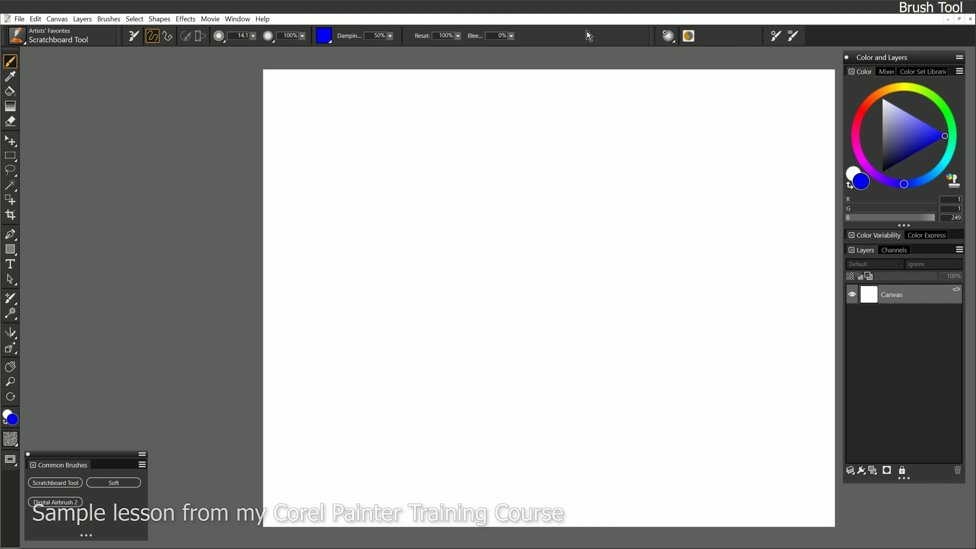
click(11, 77)
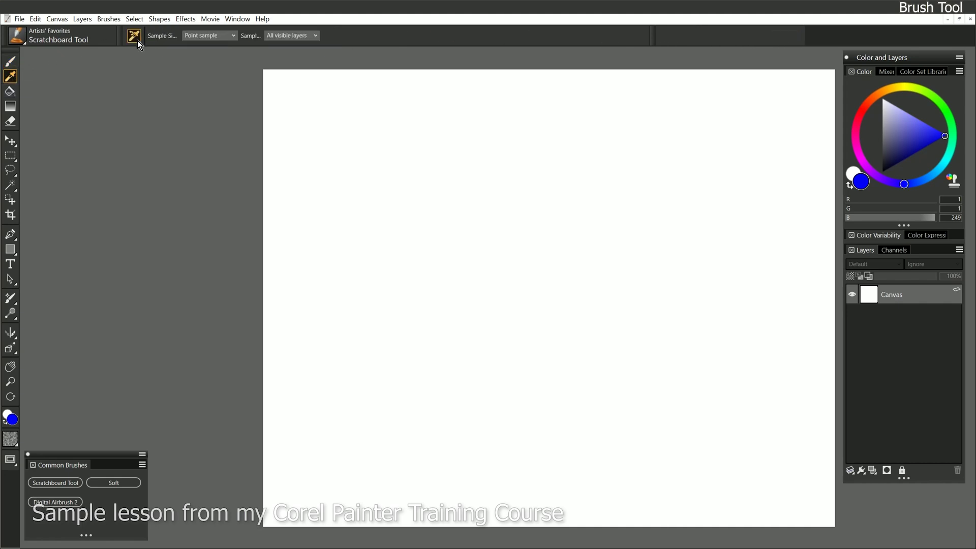
click(11, 92)
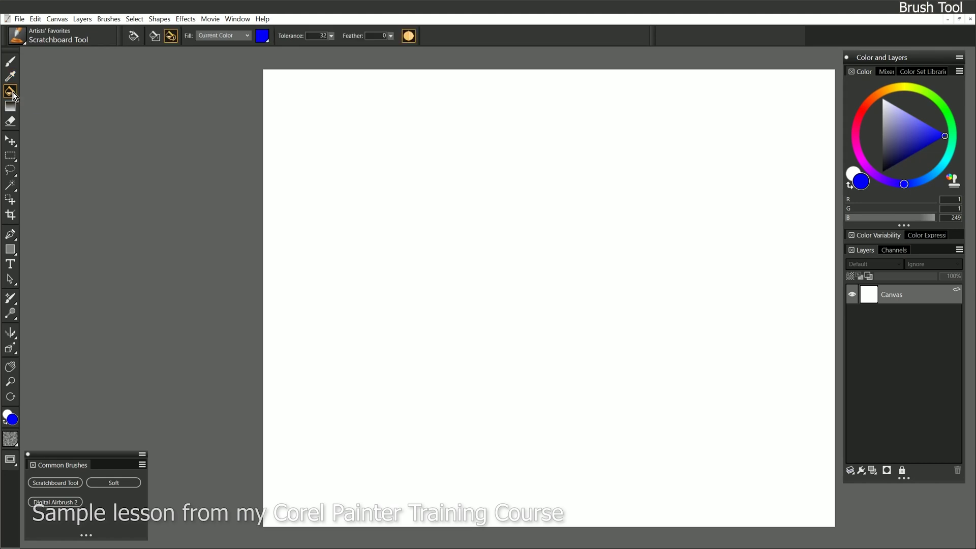
click(11, 62)
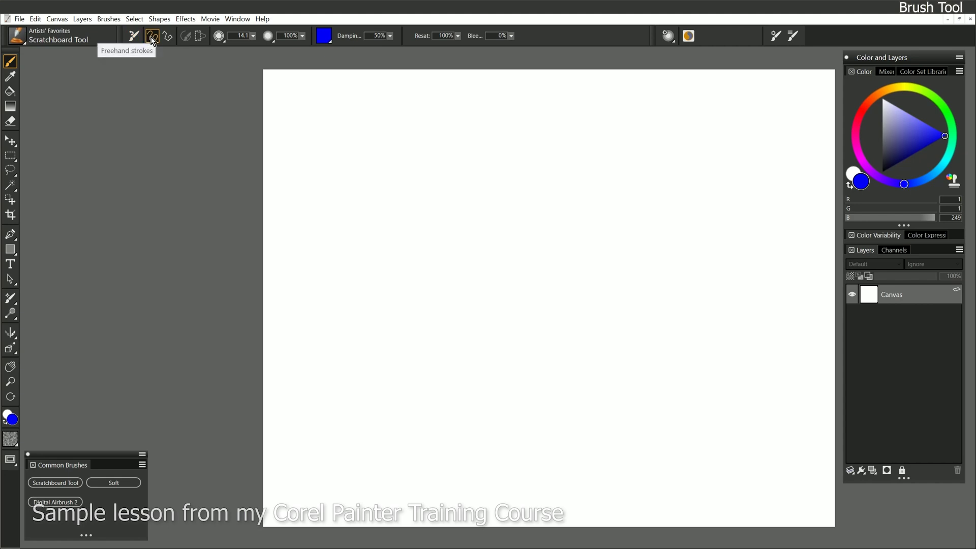
Paint a blue freehand zigzag scribble across the middle of the canvas.
mouse_move(374, 229)
mouse_down()
mouse_move(434, 185)
mouse_move(401, 249)
mouse_move(483, 187)
mouse_move(424, 301)
mouse_move(535, 187)
mouse_move(467, 320)
mouse_move(557, 215)
mouse_move(533, 296)
mouse_move(623, 243)
mouse_move(624, 301)
mouse_move(671, 295)
mouse_move(688, 316)
mouse_up()
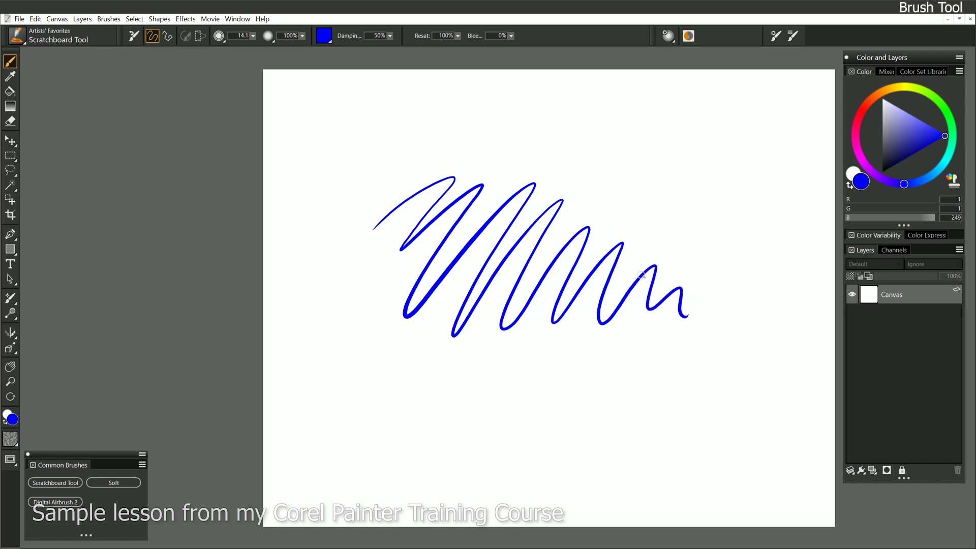
click(168, 36)
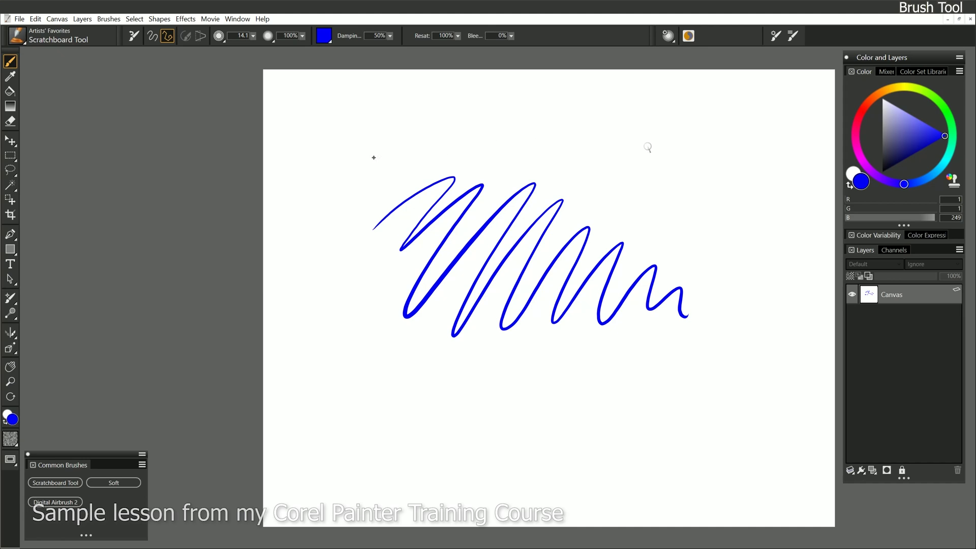
Draw straight blue segments from above the scribble down around its right side.
click(648, 148)
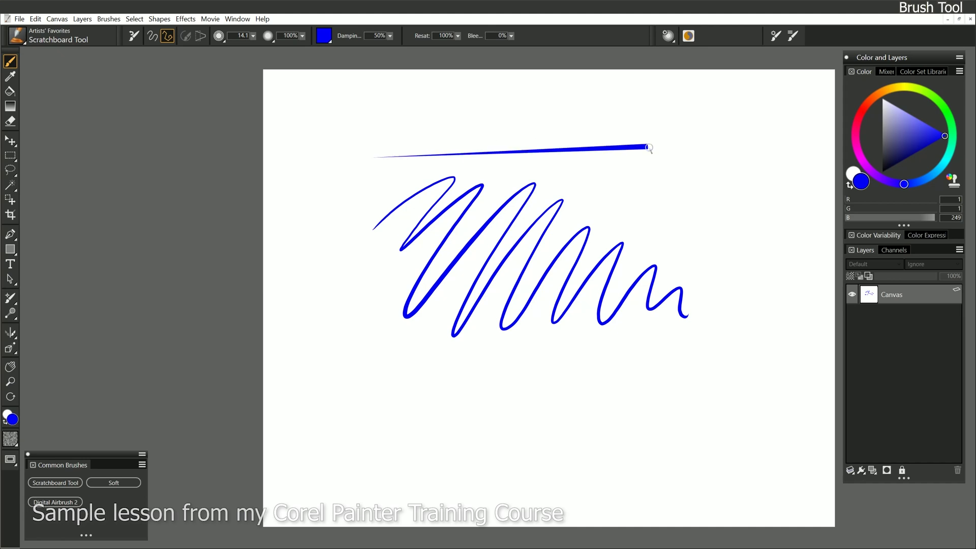
click(700, 200)
click(746, 246)
click(765, 295)
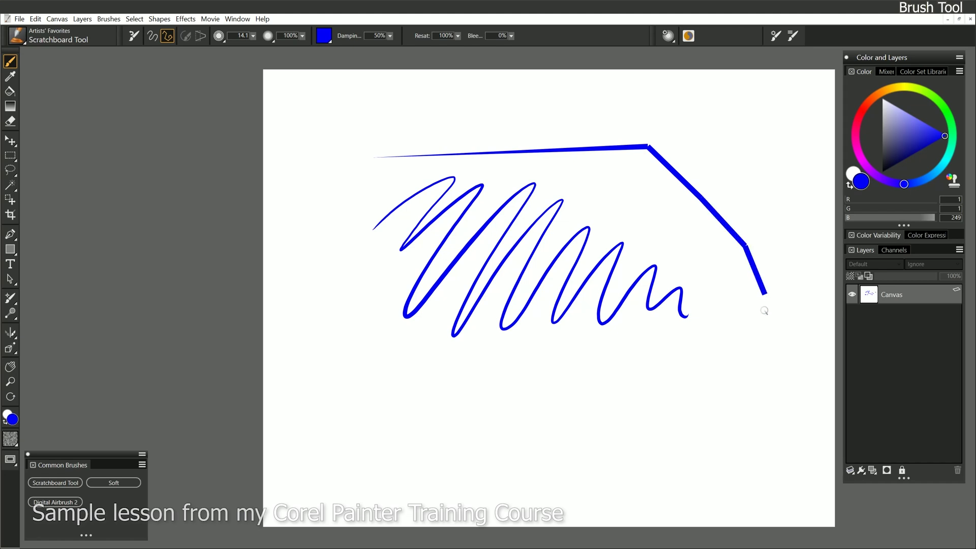
click(759, 335)
click(702, 377)
click(610, 395)
Continue the segmented line left along the bottom, then back rising to the right.
click(533, 398)
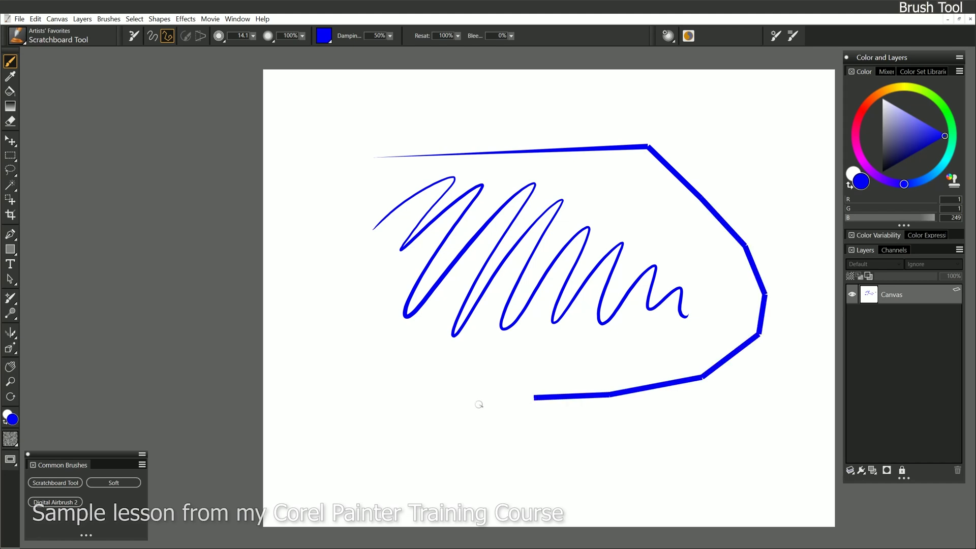
click(469, 407)
click(426, 423)
click(421, 457)
click(483, 477)
click(545, 468)
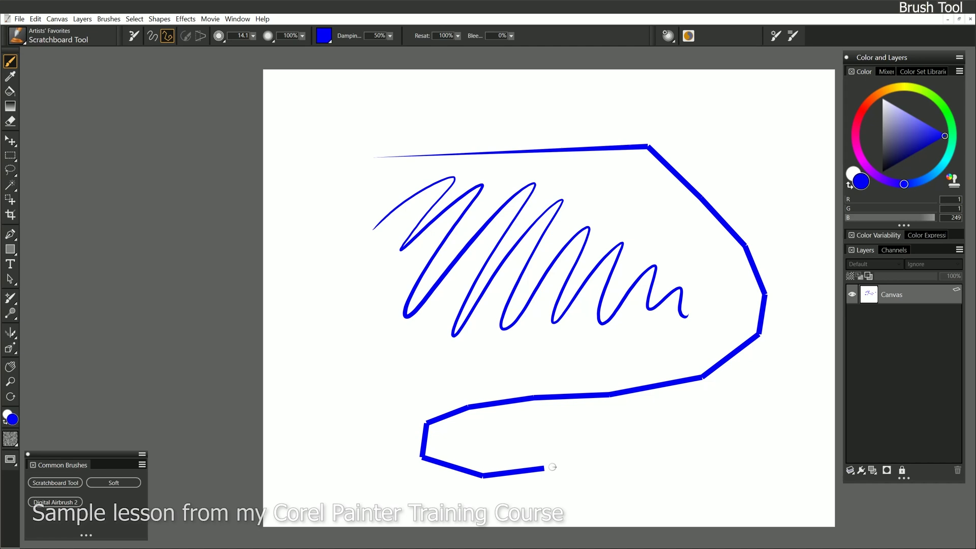
click(609, 443)
click(670, 425)
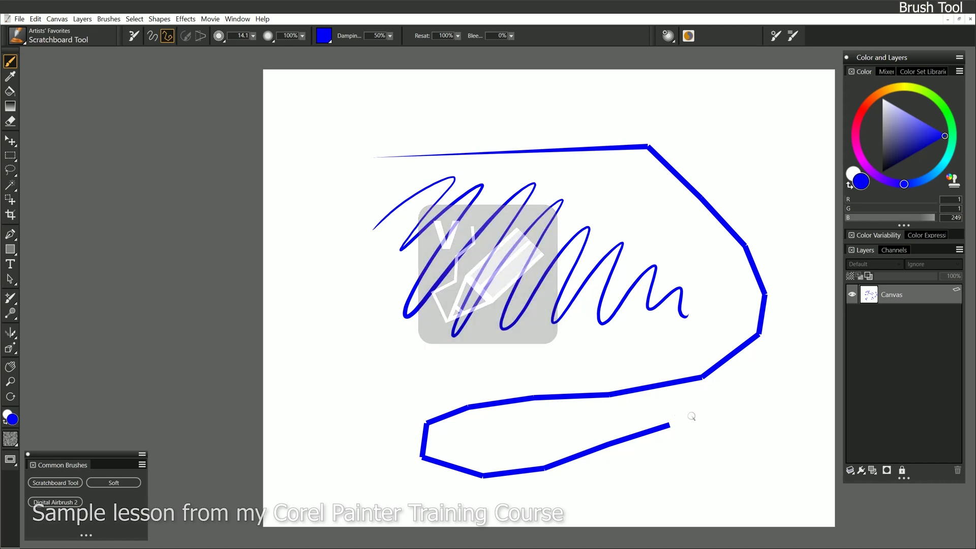
Add a straight segment up-right, then draw a small straight-line triangle near the top right.
click(800, 336)
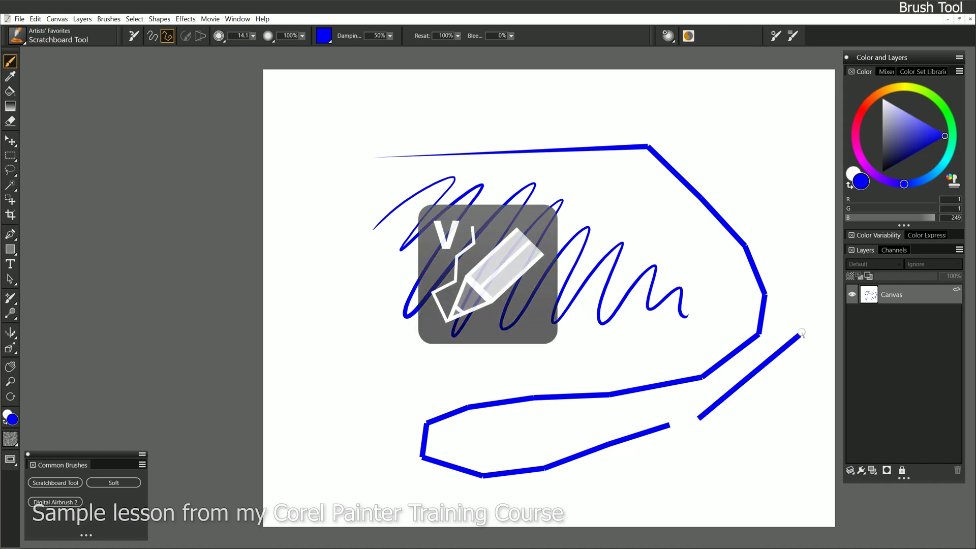
click(759, 158)
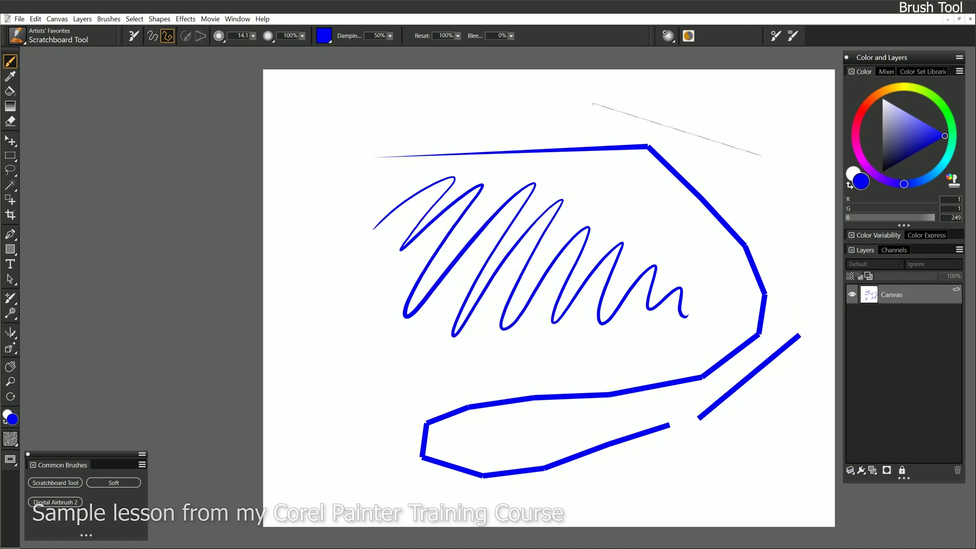
click(588, 106)
click(712, 88)
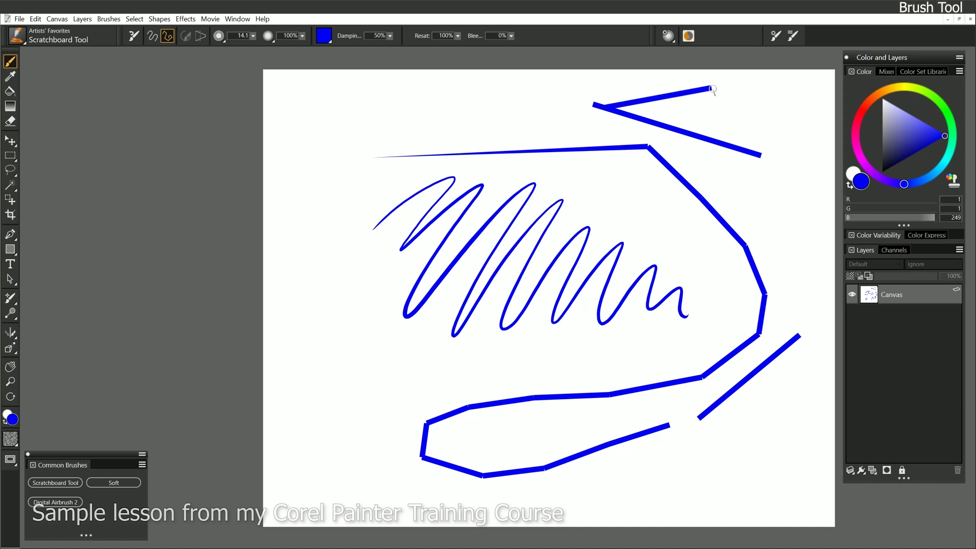
click(729, 146)
Paint a wavy freehand stroke and a zigzag across the top, plus a short straight line at upper left.
key(b)
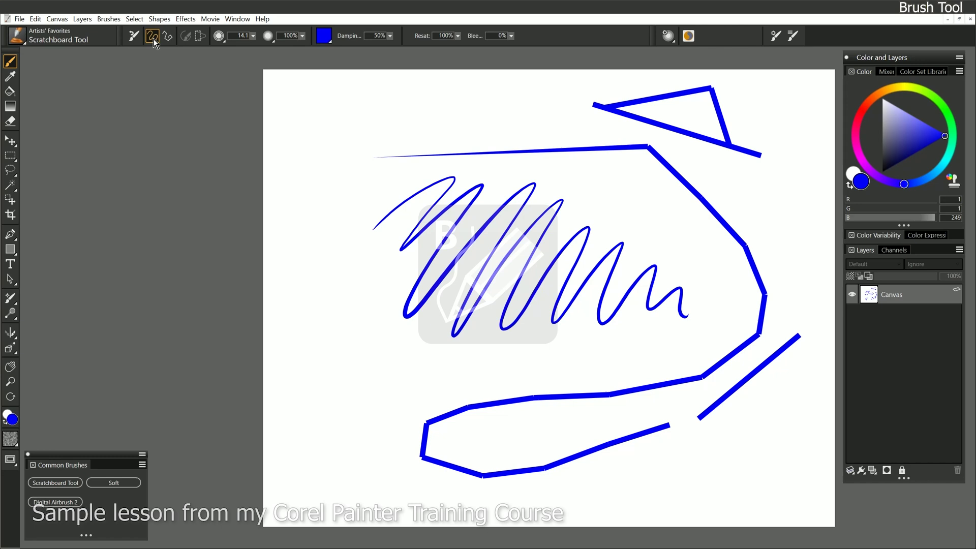
mouse_move(574, 189)
mouse_down()
mouse_move(658, 196)
mouse_move(679, 221)
mouse_move(579, 211)
mouse_move(528, 133)
mouse_move(461, 123)
mouse_move(425, 141)
mouse_up()
key(v)
click(331, 124)
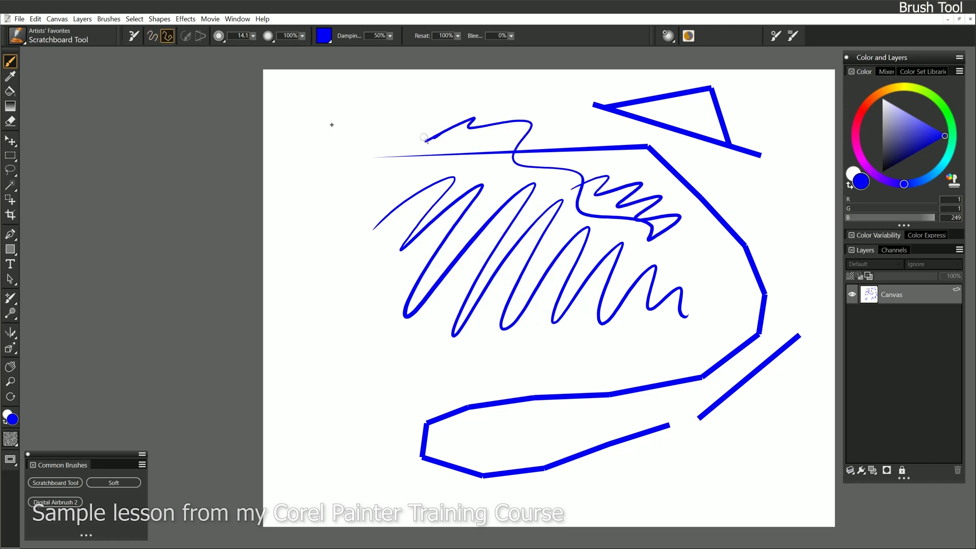
click(426, 142)
key(b)
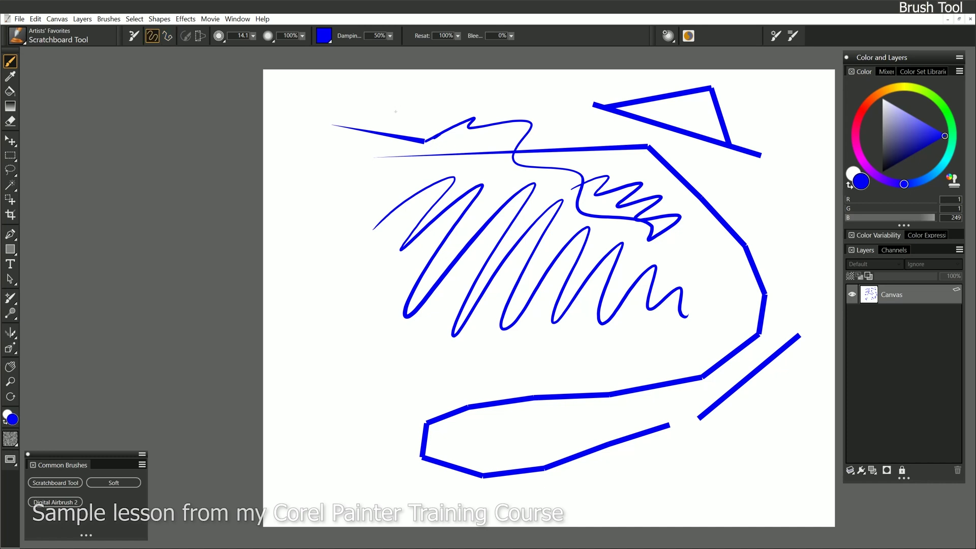
mouse_move(395, 111)
mouse_down()
mouse_move(461, 95)
mouse_move(538, 103)
mouse_up()
Draw a straight vertical line down the left side and a wavy stroke from its base.
key(v)
click(323, 162)
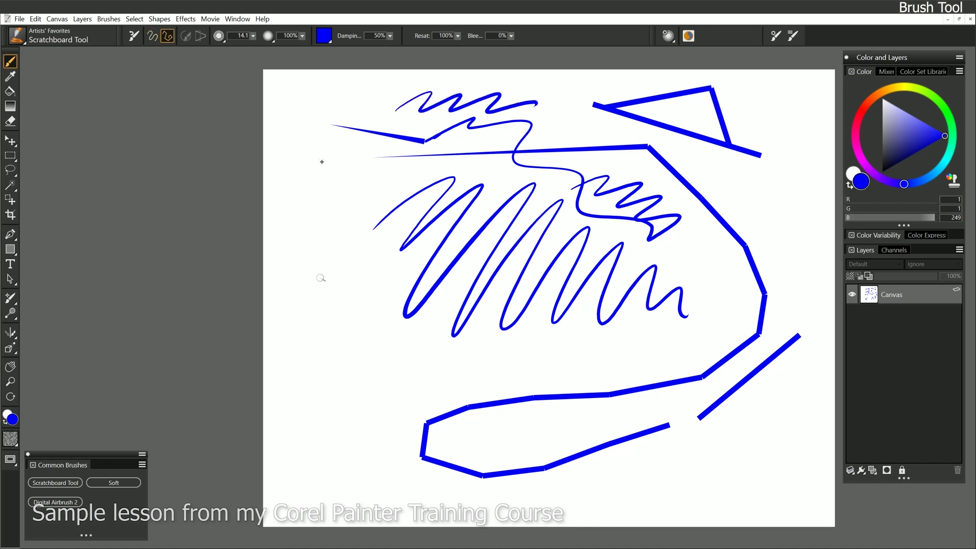
click(328, 441)
key(b)
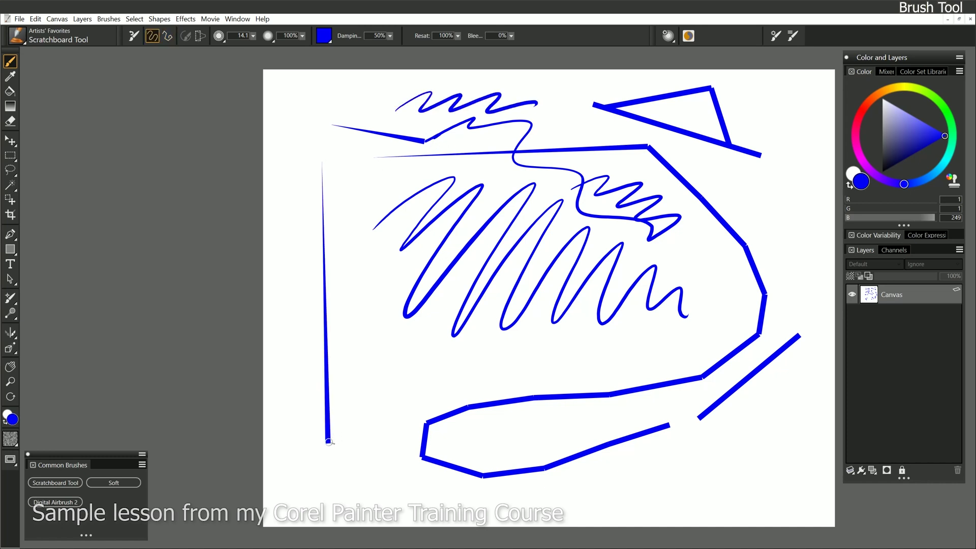
drag(328, 442, 484, 371)
Erase the tip of the wavy stroke with the eraser (N), then return to the brush (B).
key(n)
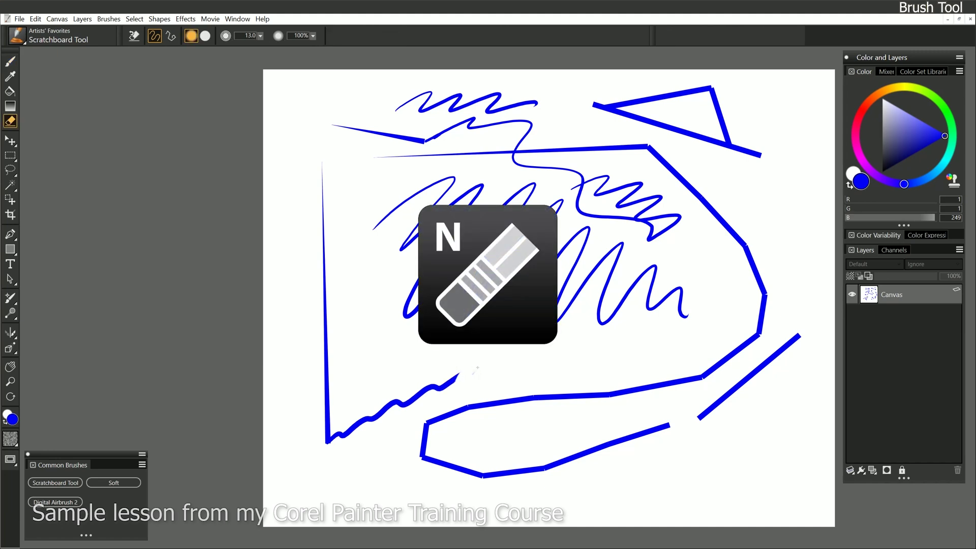
drag(478, 367, 454, 377)
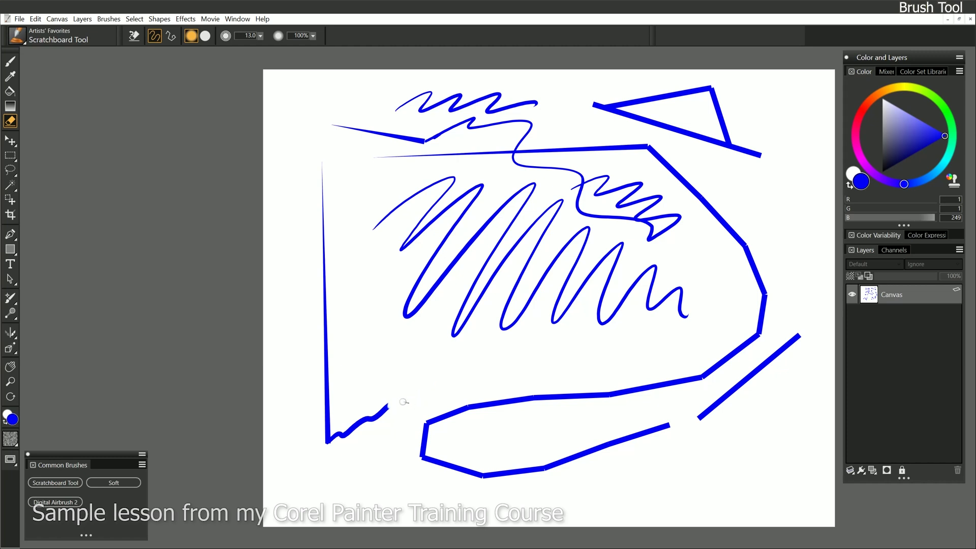
key(b)
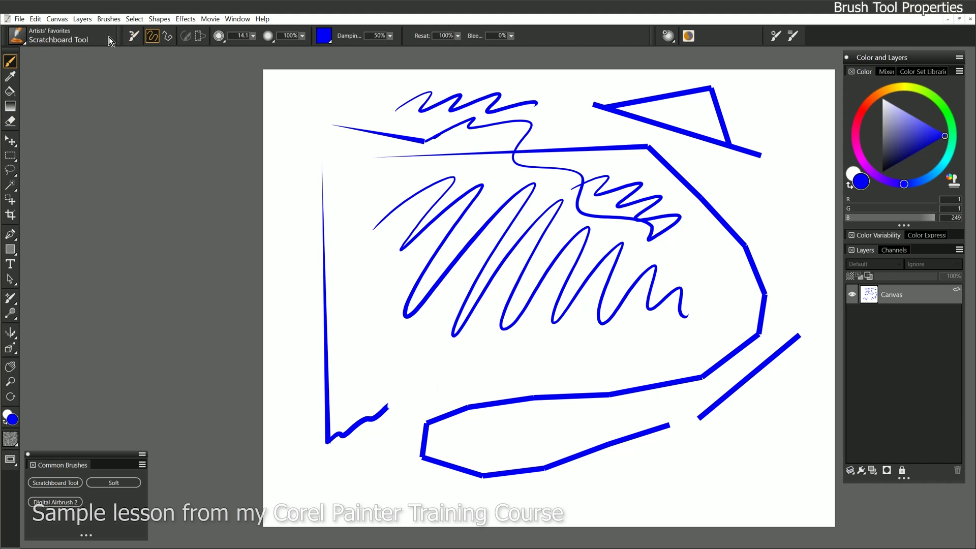
Browse the Airbrushes, Cloners and Dynamic Speckles categories, then reselect the recent Scratchboard Tool.
click(18, 37)
click(19, 36)
click(19, 39)
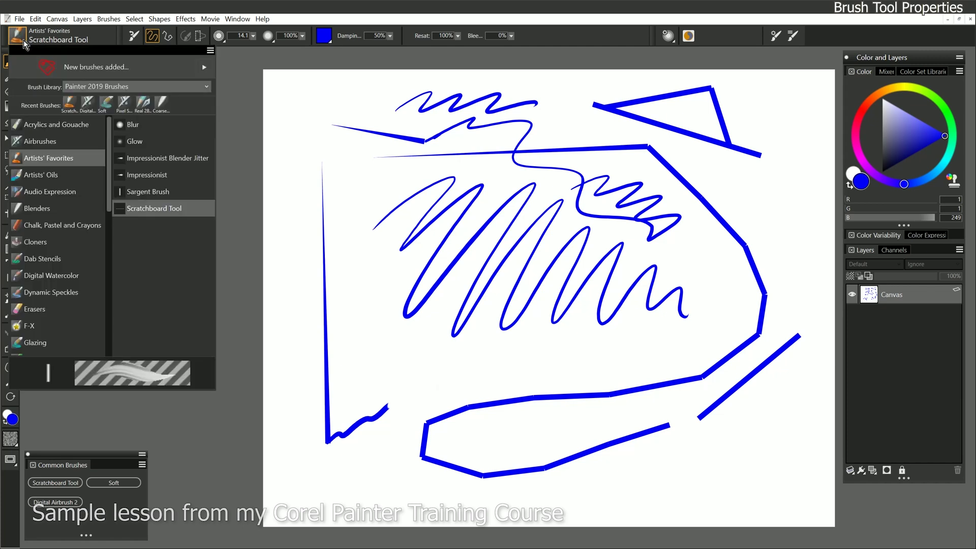
click(37, 144)
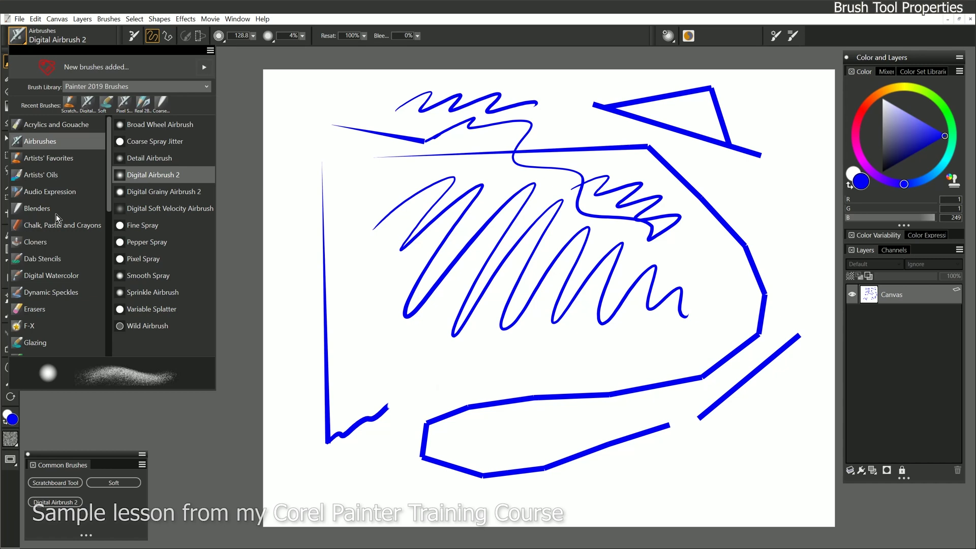
click(49, 243)
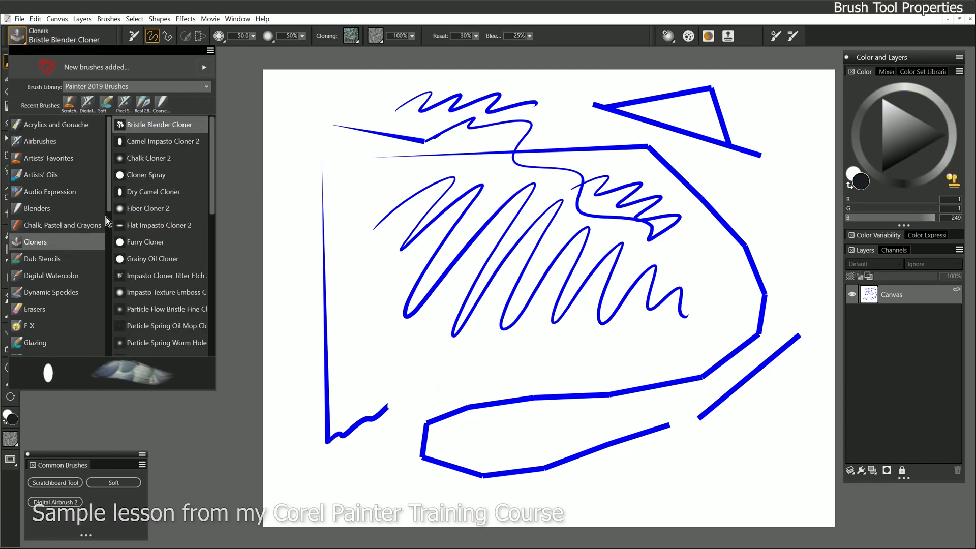
click(63, 295)
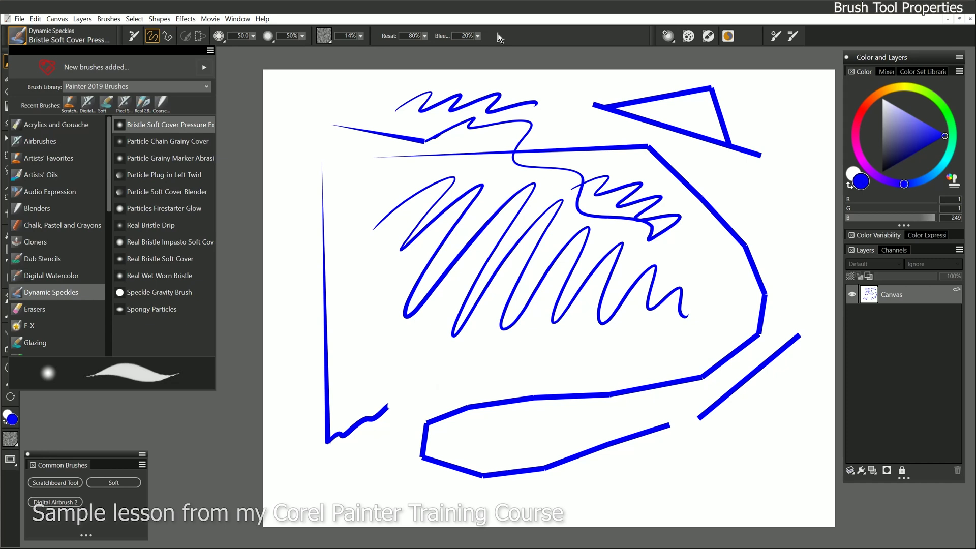
click(72, 106)
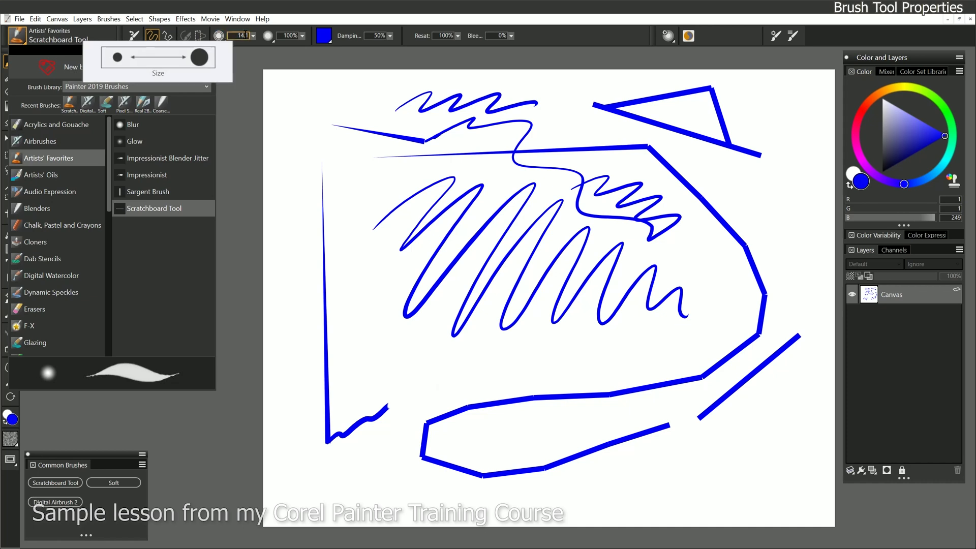
Close the brush library and show the Scratchboard Tool's Size/Angle settings (size 14.1, Pressure).
click(252, 36)
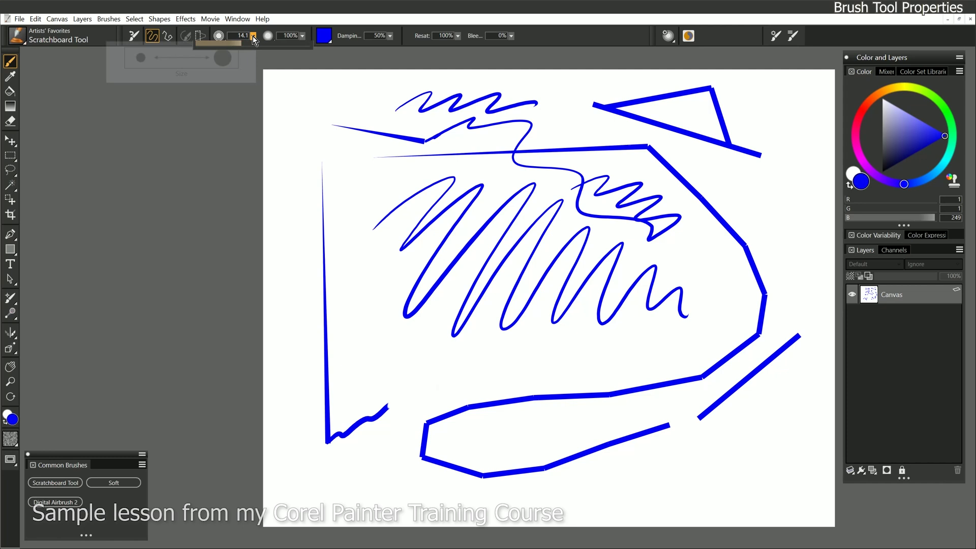
click(219, 36)
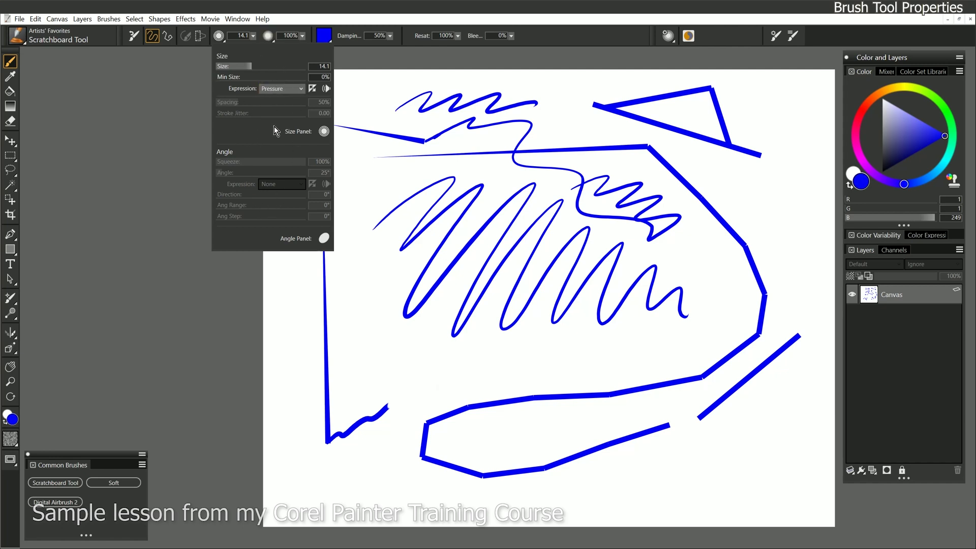
click(323, 134)
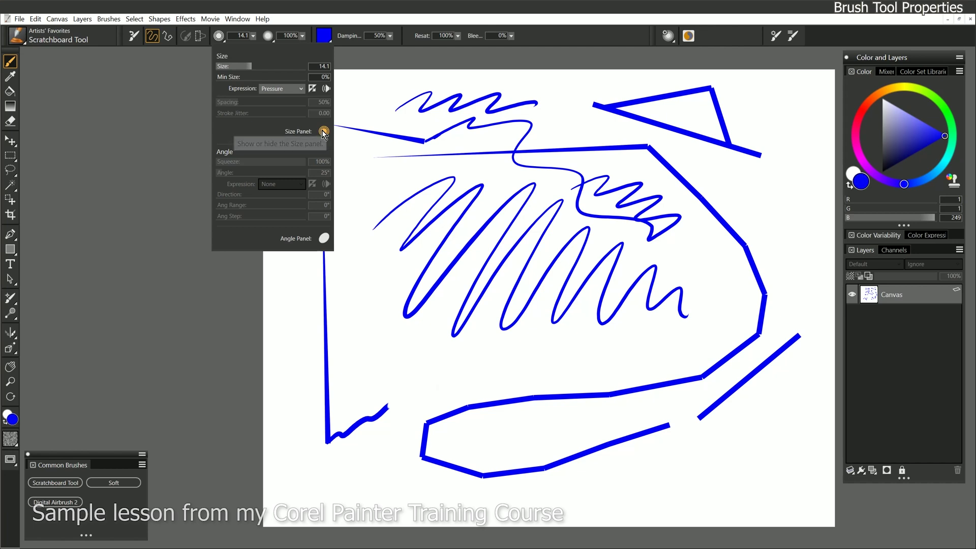
mouse_move(887, 66)
mouse_down()
mouse_move(193, 115)
mouse_move(97, 88)
mouse_up()
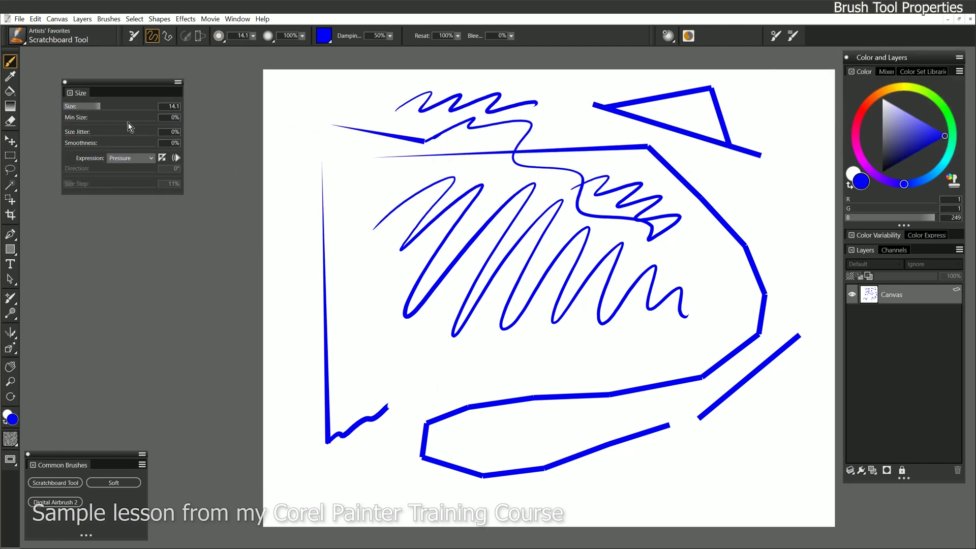
drag(126, 83, 103, 62)
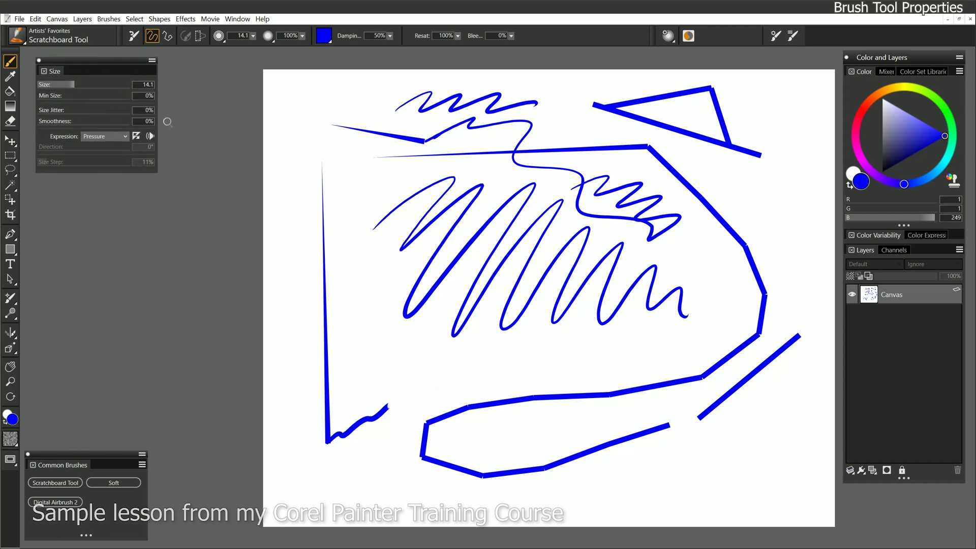
click(39, 60)
click(220, 36)
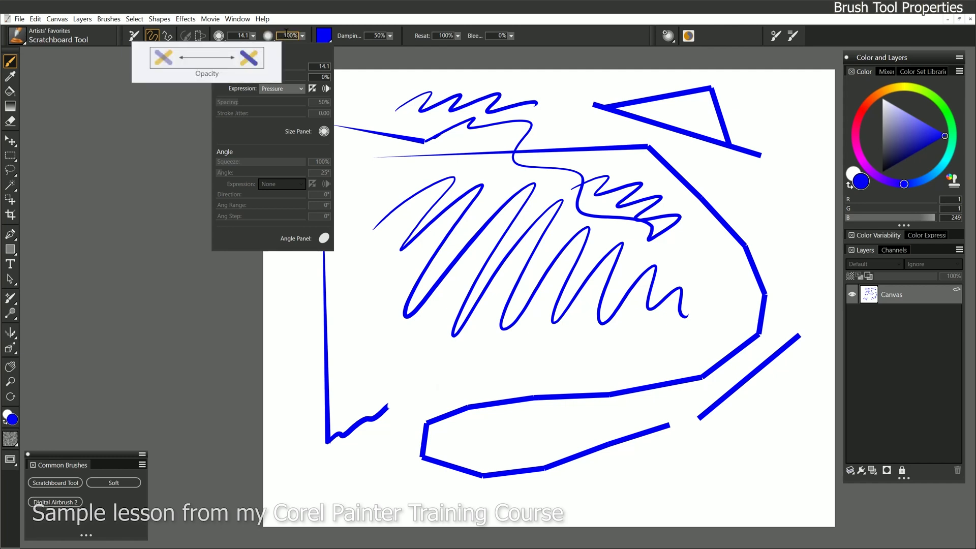
Show the brush Opacity popup: 100% opacity, 0% minimum opacity, expression None.
click(268, 36)
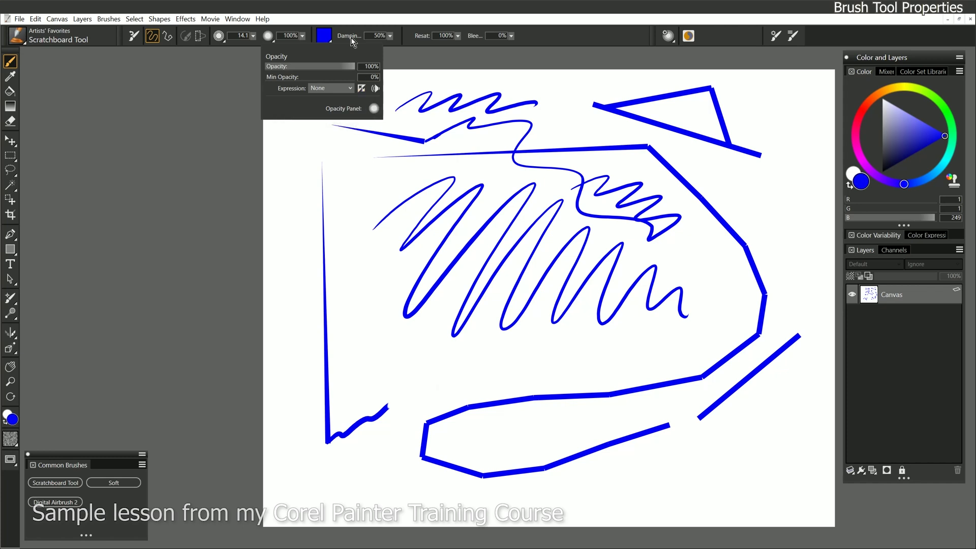
Paint a light-blue zigzag near the upper left using a Painter Colors swatch.
click(325, 35)
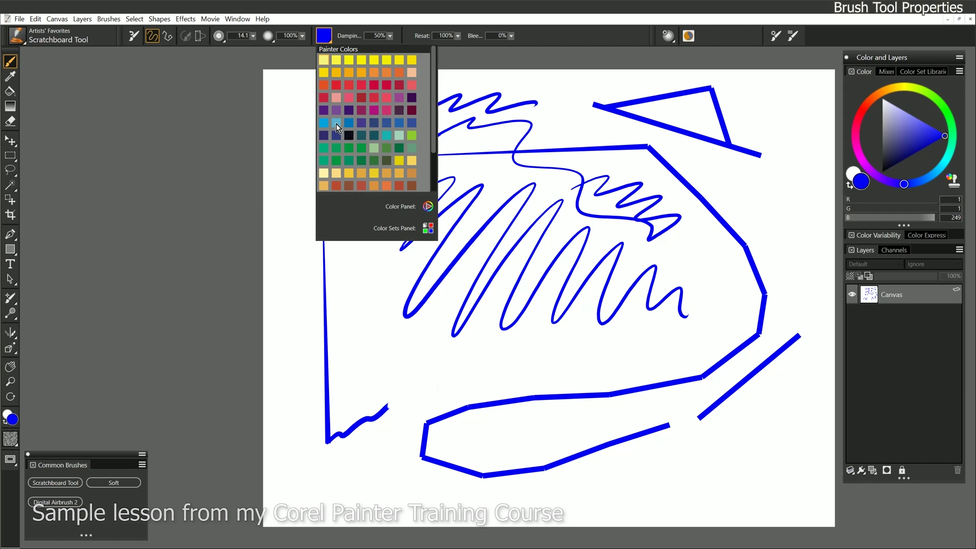
click(323, 122)
mouse_move(300, 184)
mouse_down()
mouse_move(339, 154)
mouse_move(335, 204)
mouse_move(367, 224)
mouse_up()
Paint a Cadmium Lemon yellow zigzag beside the light-blue one.
click(328, 37)
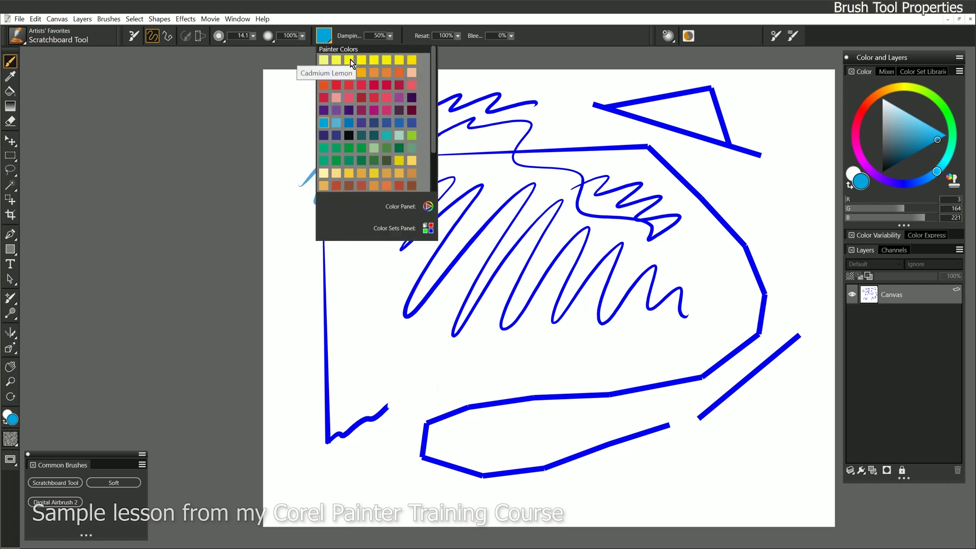
click(350, 59)
mouse_move(359, 147)
mouse_down()
mouse_move(422, 173)
mouse_move(450, 201)
mouse_up()
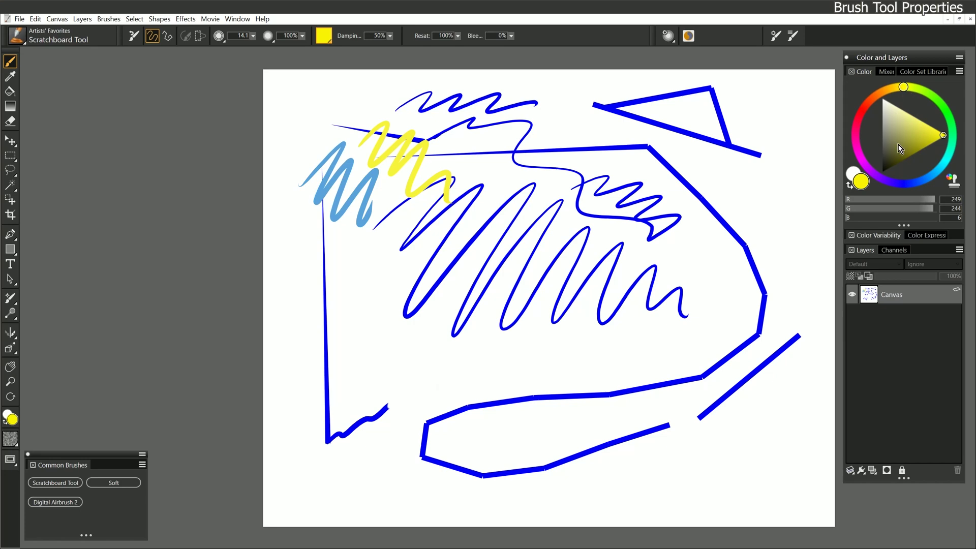
click(323, 36)
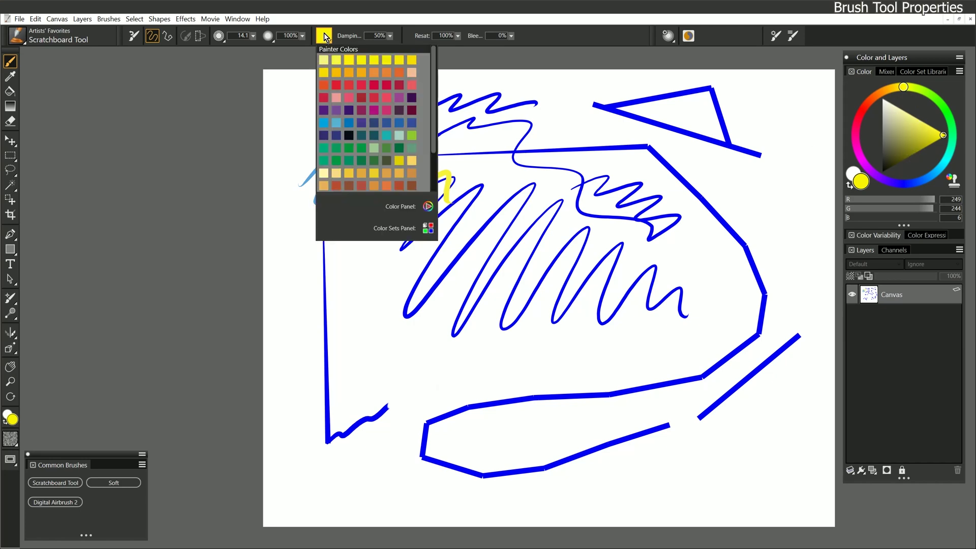